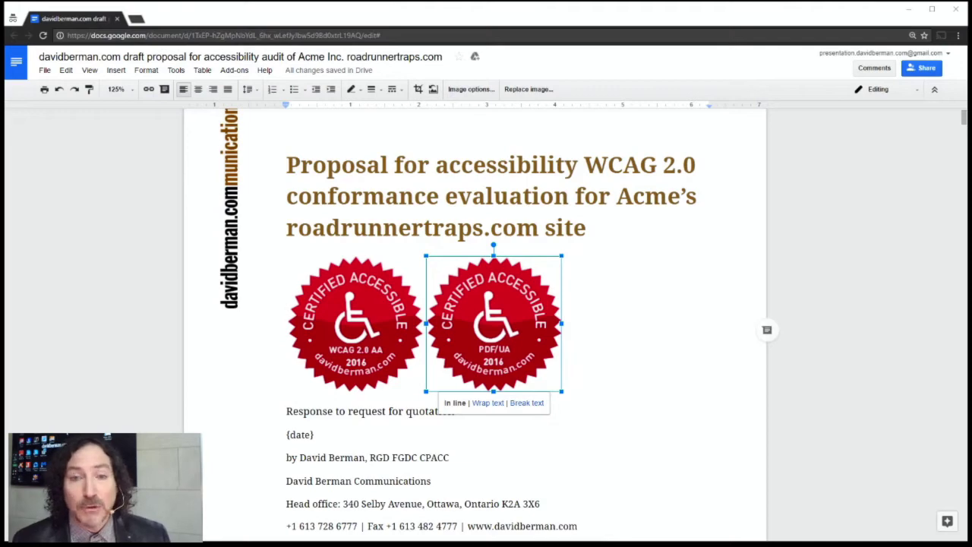
# Step: Search the add-on gallery for 'grackle', then close the gallery
pyautogui.click(240, 74)
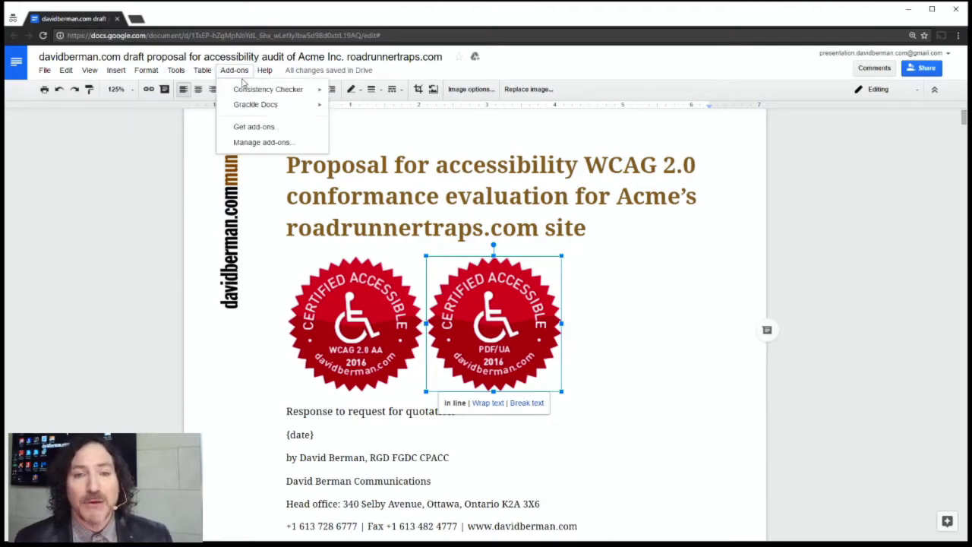
pyautogui.click(244, 127)
pyautogui.write('grackle')
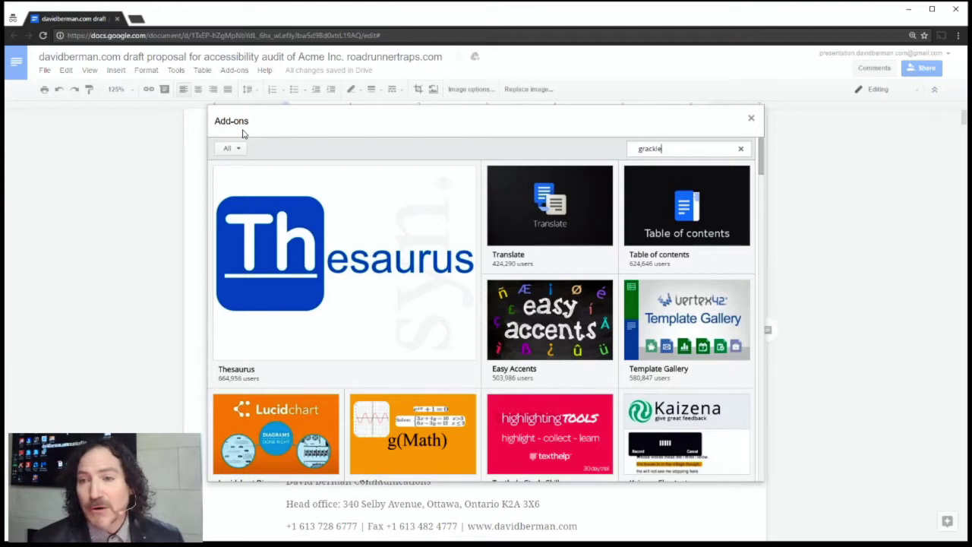
pyautogui.press('Return')
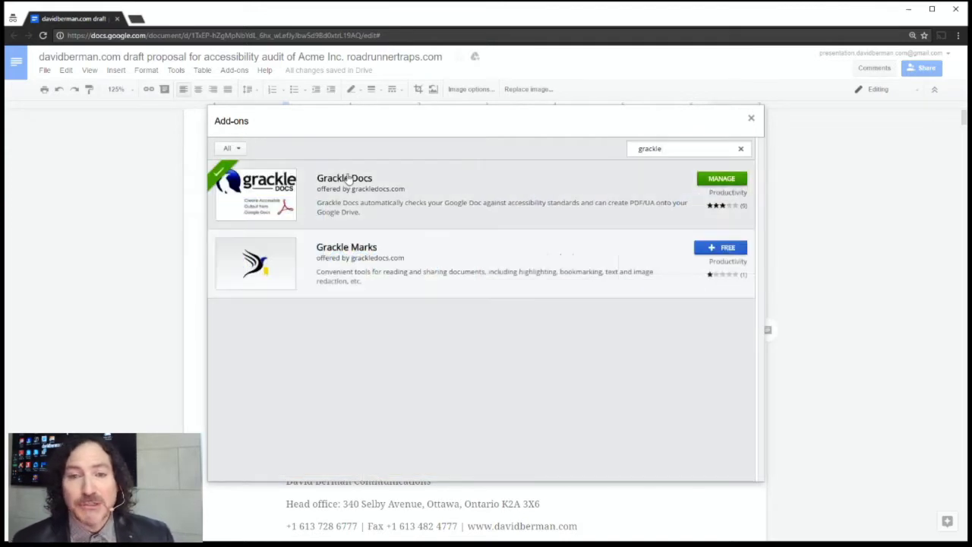
pyautogui.click(751, 119)
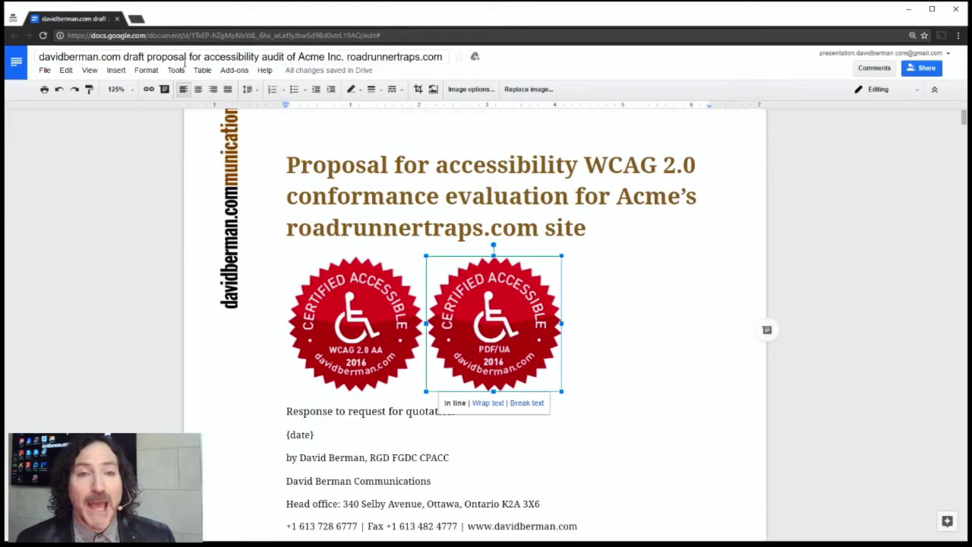
# Step: Launch the Grackle Docs accessibility checker from the Add-ons menu
pyautogui.click(234, 70)
pyautogui.moveTo(319, 107)
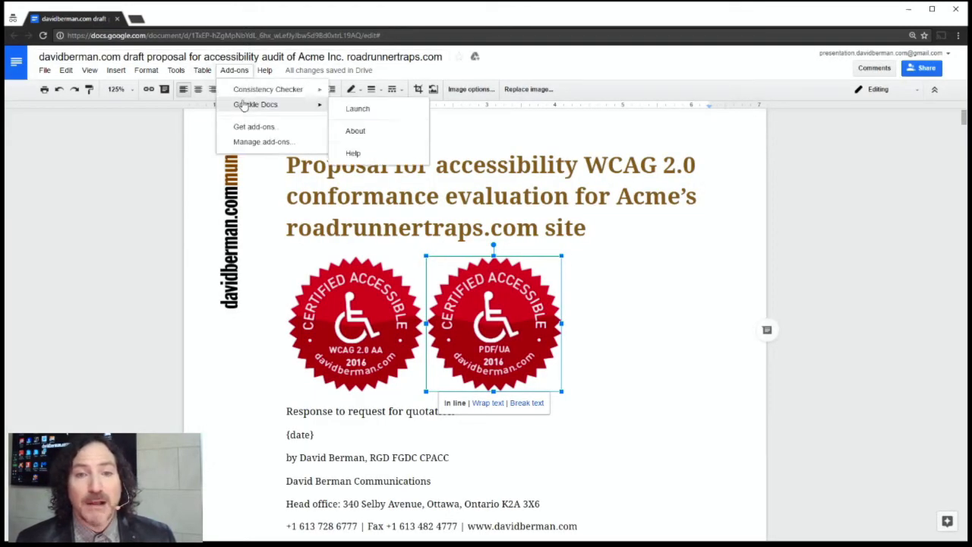
pyautogui.click(348, 109)
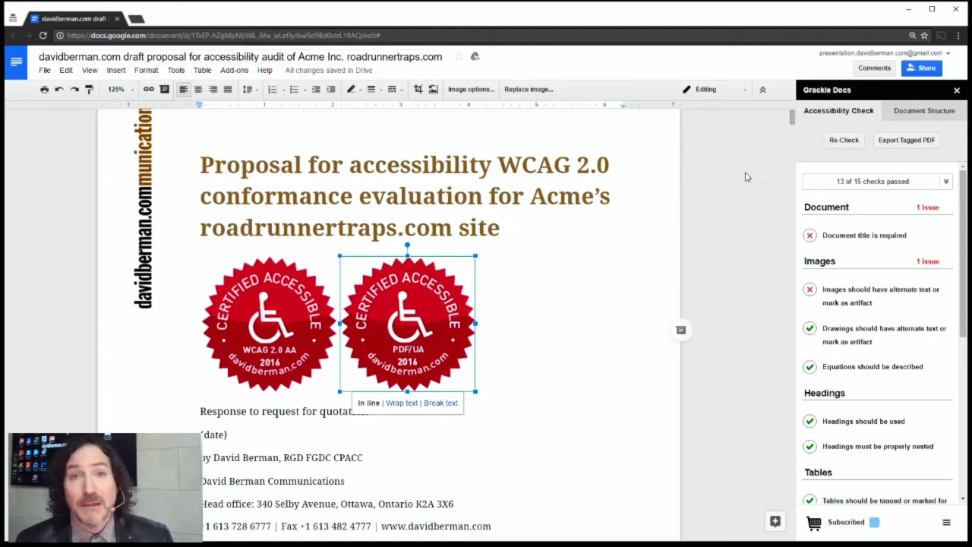
# Step: Open the missing-title issue's properties and delete 'draft' from the Document Title
pyautogui.click(946, 235)
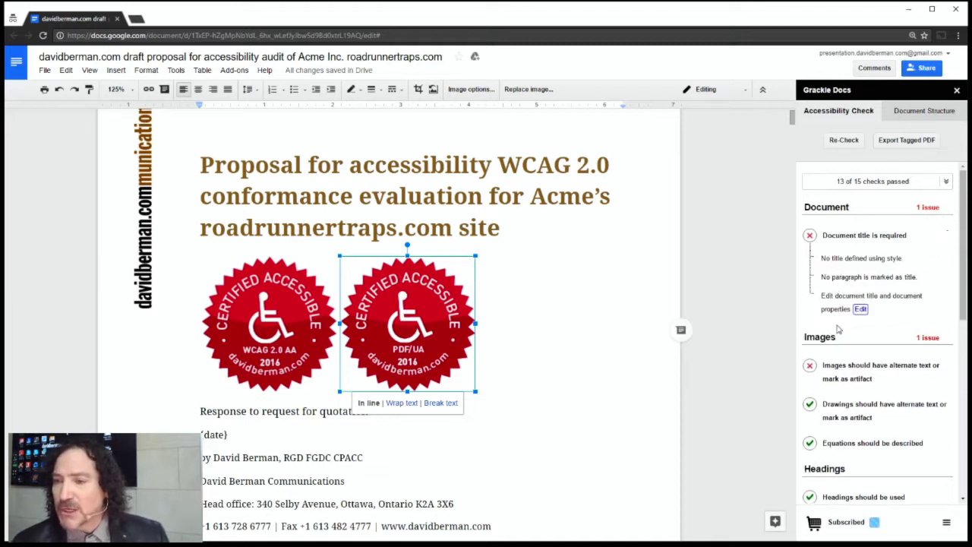
pyautogui.click(861, 309)
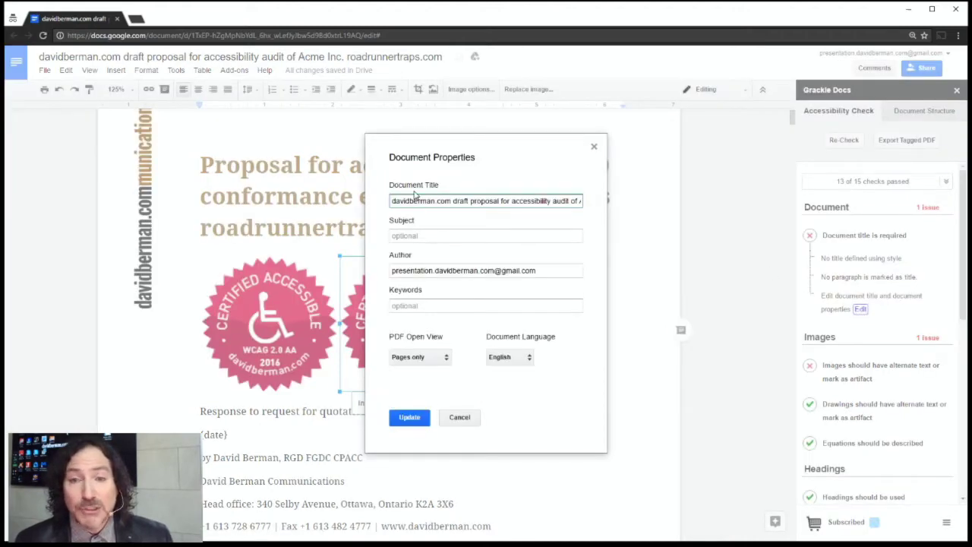
pyautogui.moveTo(393, 201); pyautogui.dragTo(621, 219)
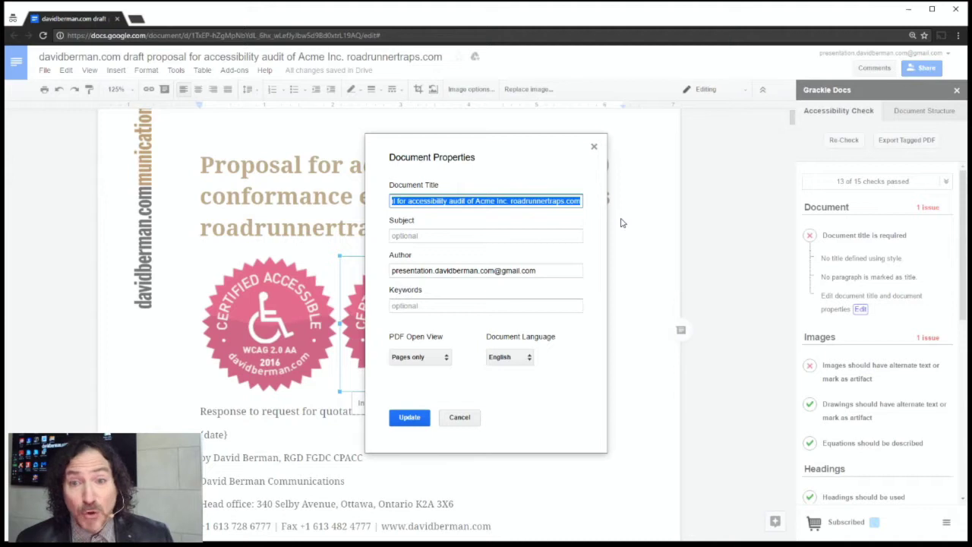
pyautogui.click(440, 202)
pyautogui.press('Home')
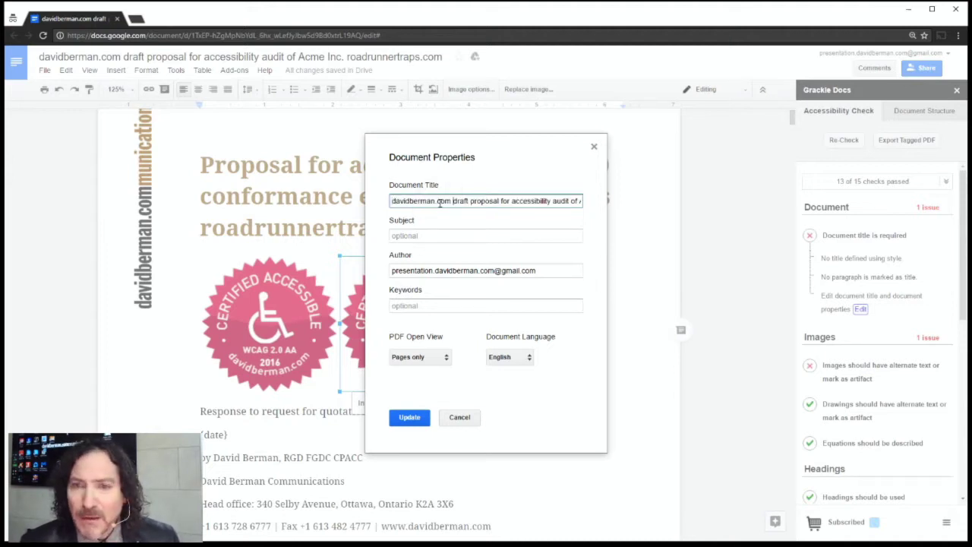
pyautogui.press('BackSpace')
# Step: Replace the author's e-mail address with the author's full name and update the properties
pyautogui.click(415, 236)
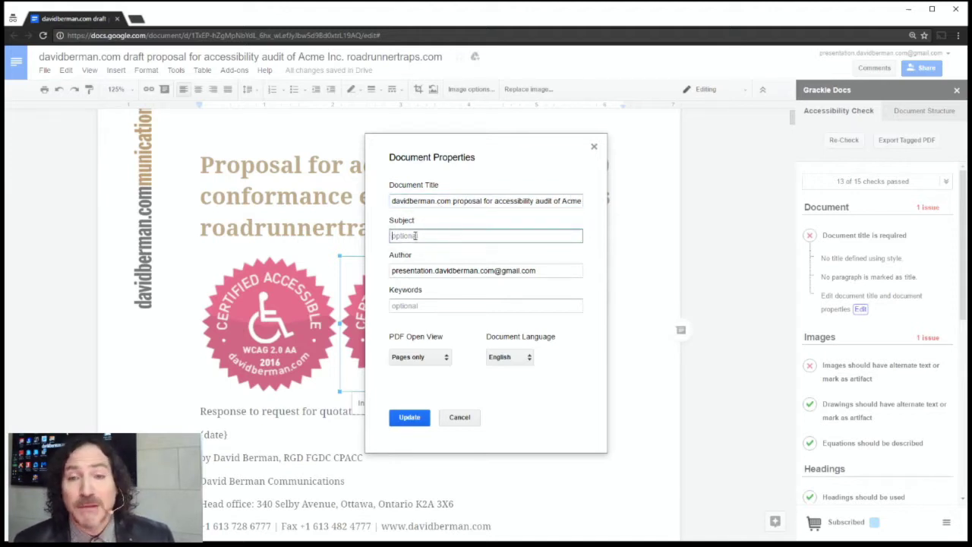
pyautogui.moveTo(544, 271); pyautogui.dragTo(316, 258)
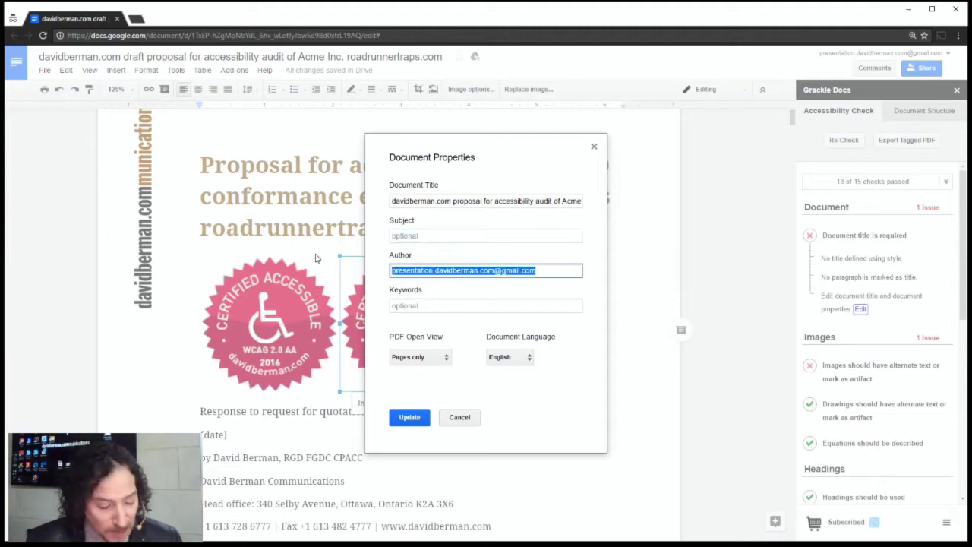
pyautogui.write('David Berman')
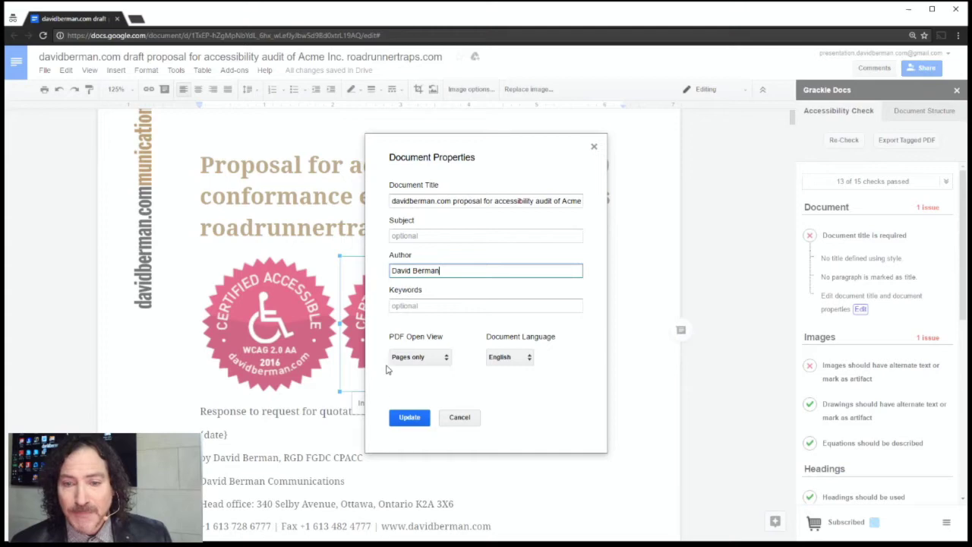
pyautogui.click(411, 417)
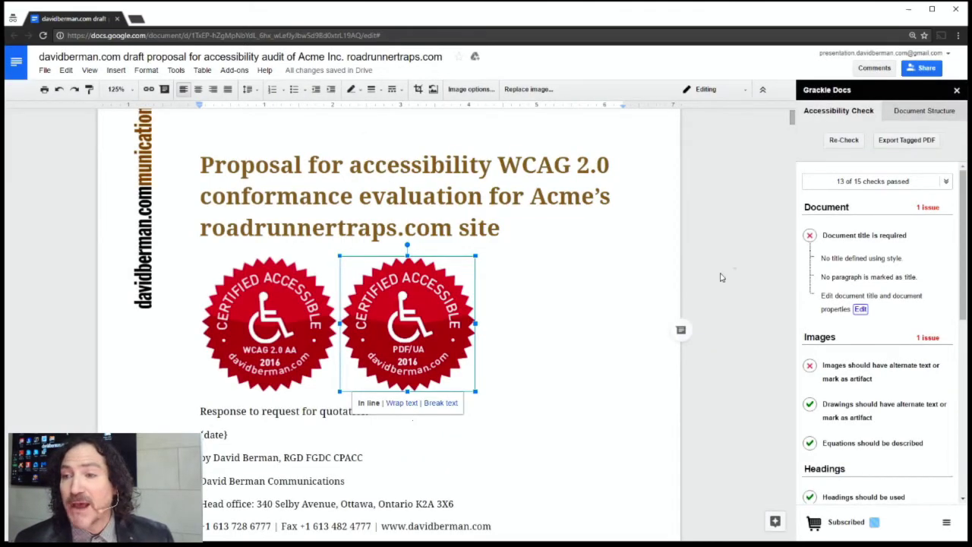
# Step: Re-check the document, expand the image alt-text issue, and select the WCAG 2.0 AA badge
pyautogui.click(843, 140)
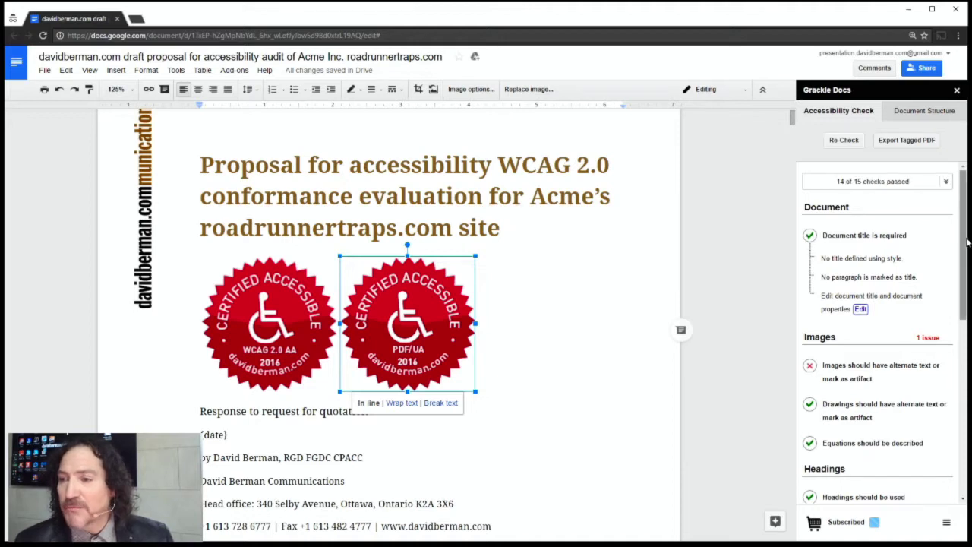
pyautogui.scroll(-3, 961, 240)
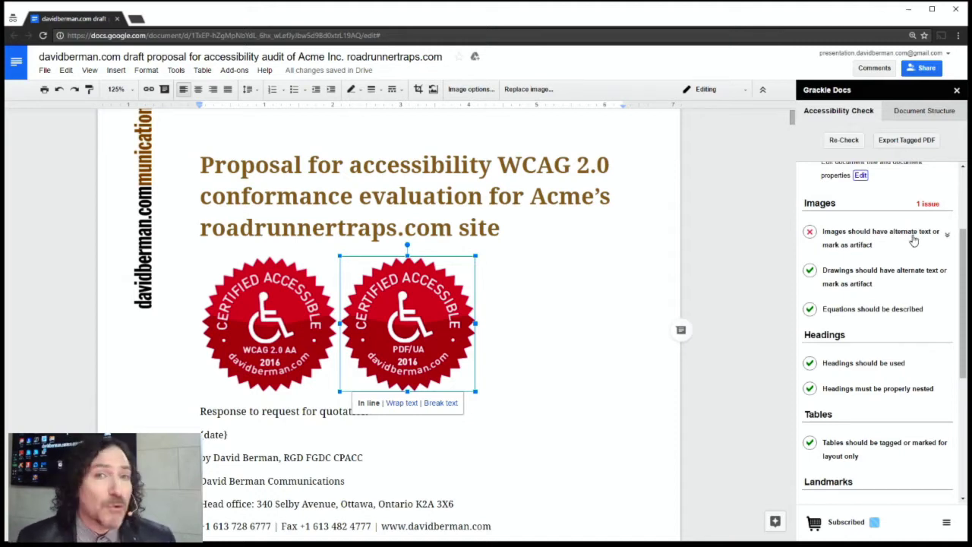
pyautogui.click(947, 237)
pyautogui.scroll(-1, 945, 241)
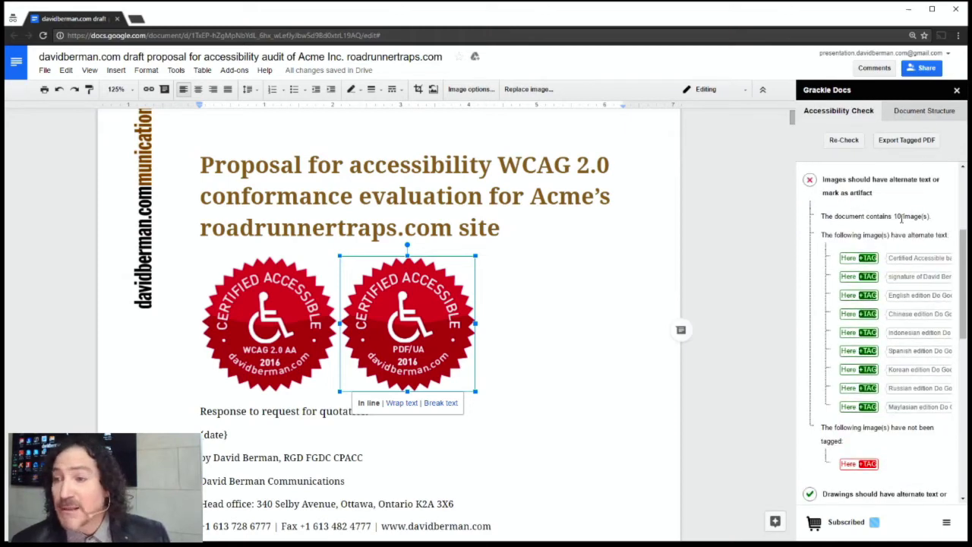
pyautogui.scroll(-2, 888, 232)
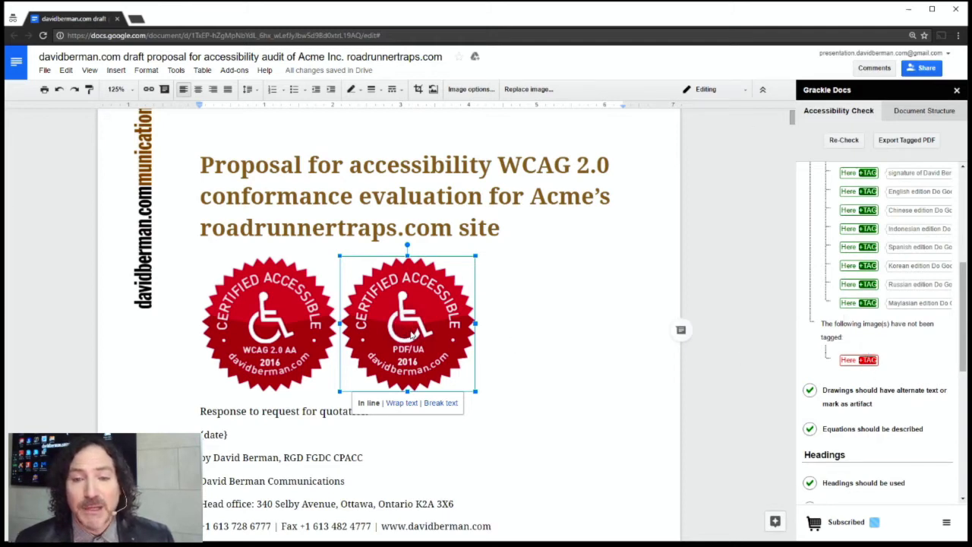
pyautogui.click(278, 309)
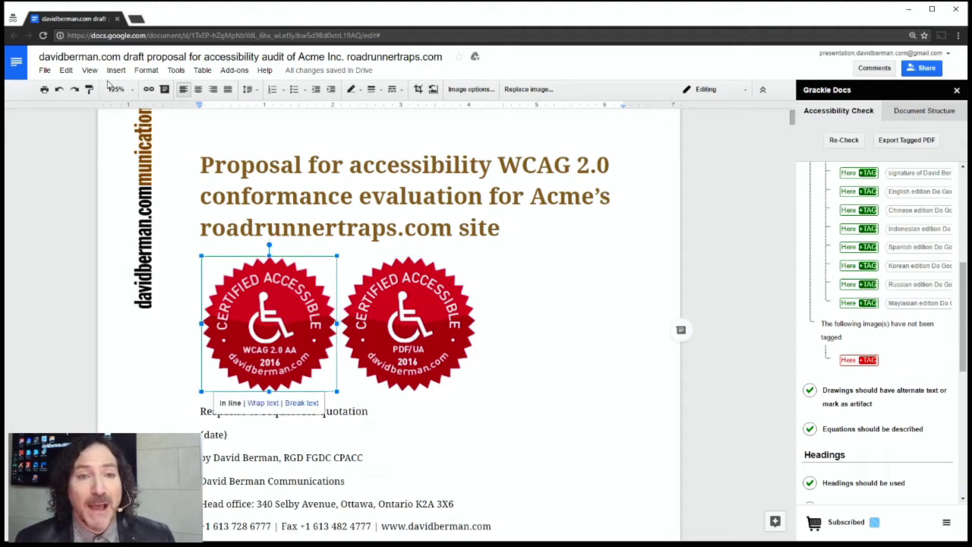
# Step: Confirm the WCAG 2.0 AA badge alt text 'Certified Accessible badge for WCAG 2.0 AA'
pyautogui.click(146, 70)
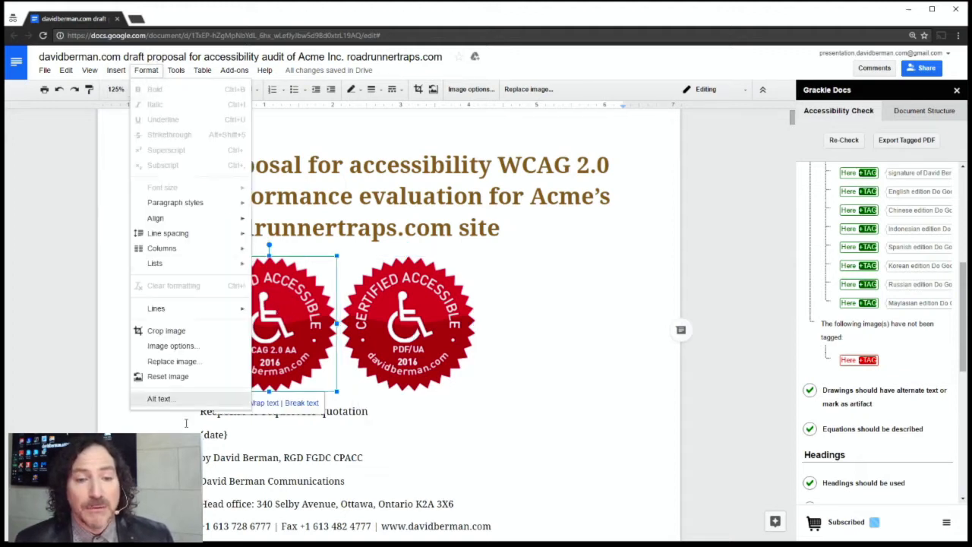
pyautogui.click(162, 399)
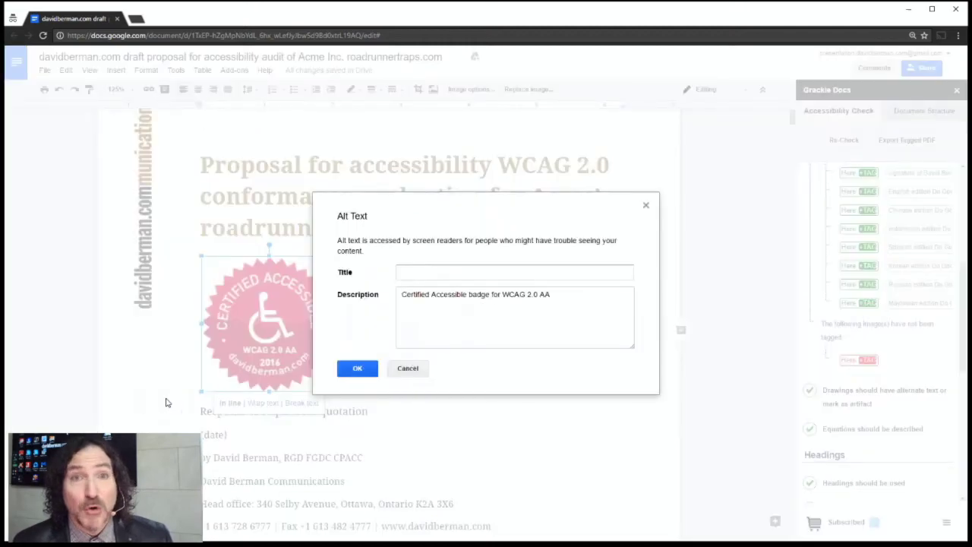
pyautogui.moveTo(403, 293); pyautogui.dragTo(662, 305)
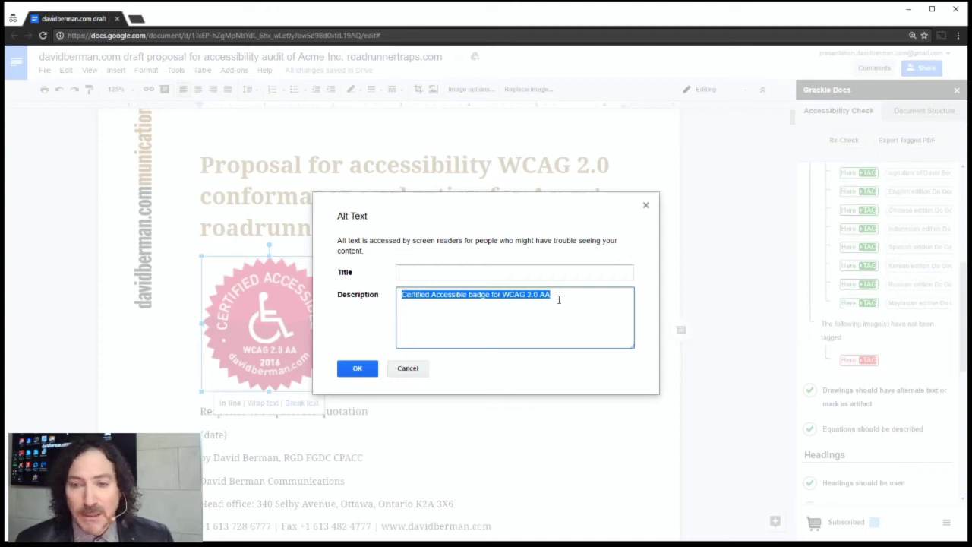
pyautogui.moveTo(559, 299); pyautogui.dragTo(343, 278)
pyautogui.hotkey('ctrl', 'c')
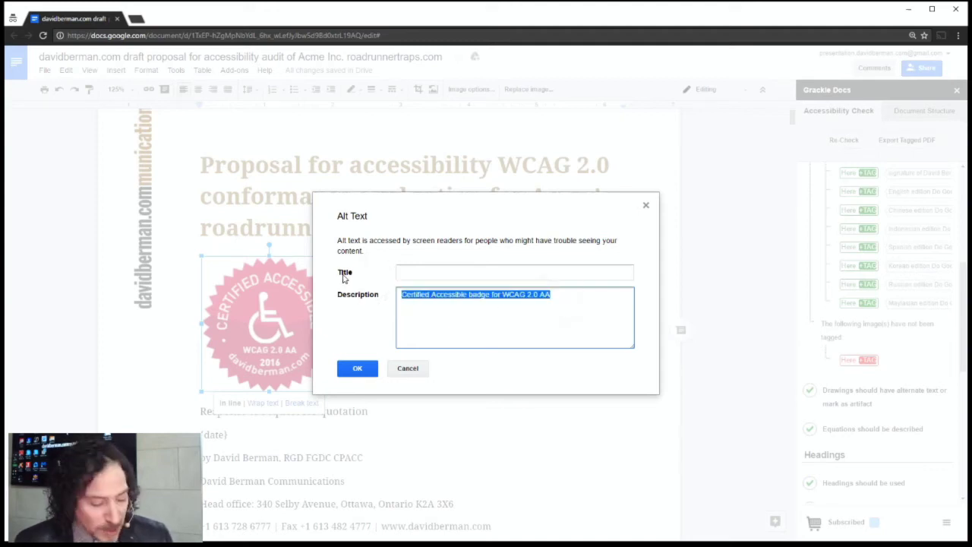
pyautogui.click(357, 368)
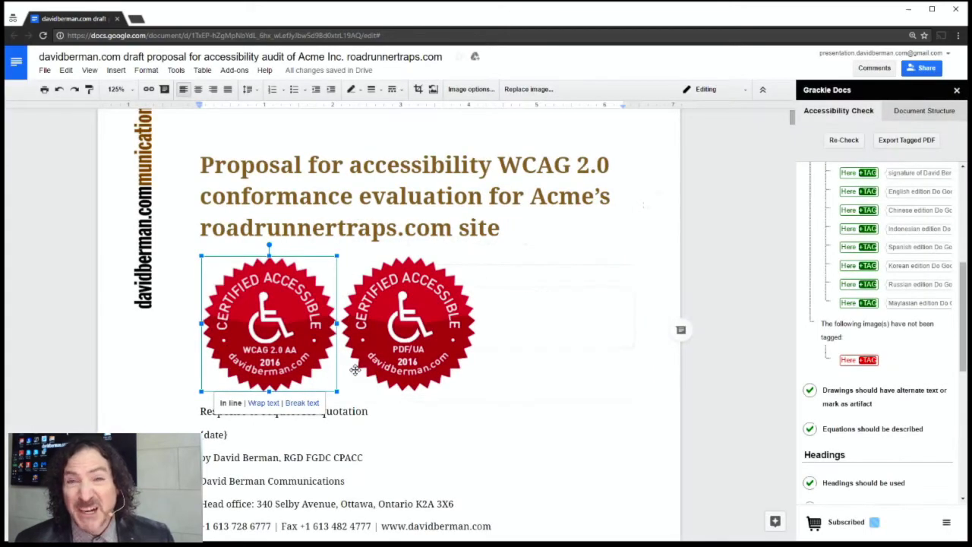
pyautogui.click(410, 315)
# Step: Give the PDF/UA badge the alt text 'Certified Accessible badge for PDF/UA'
pyautogui.rightClick(411, 315)
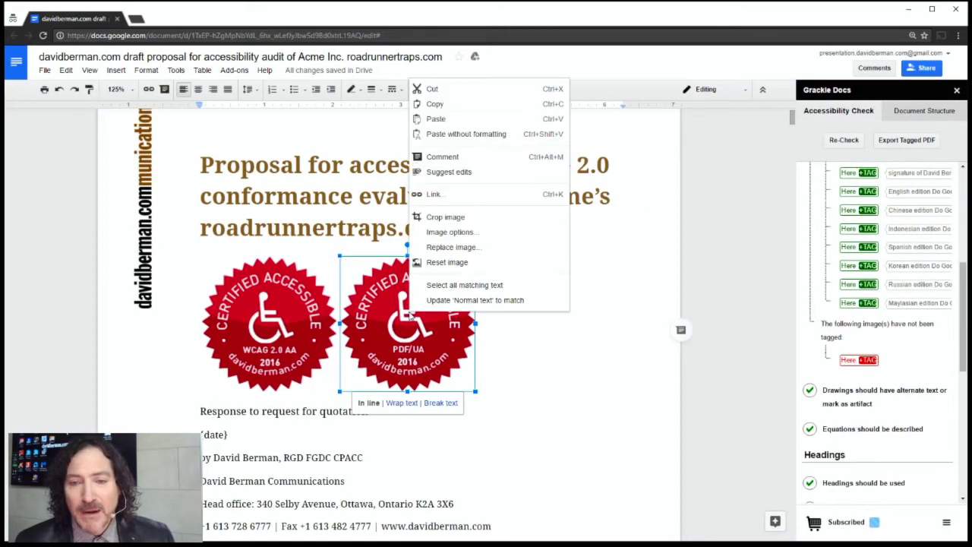
pyautogui.click(402, 314)
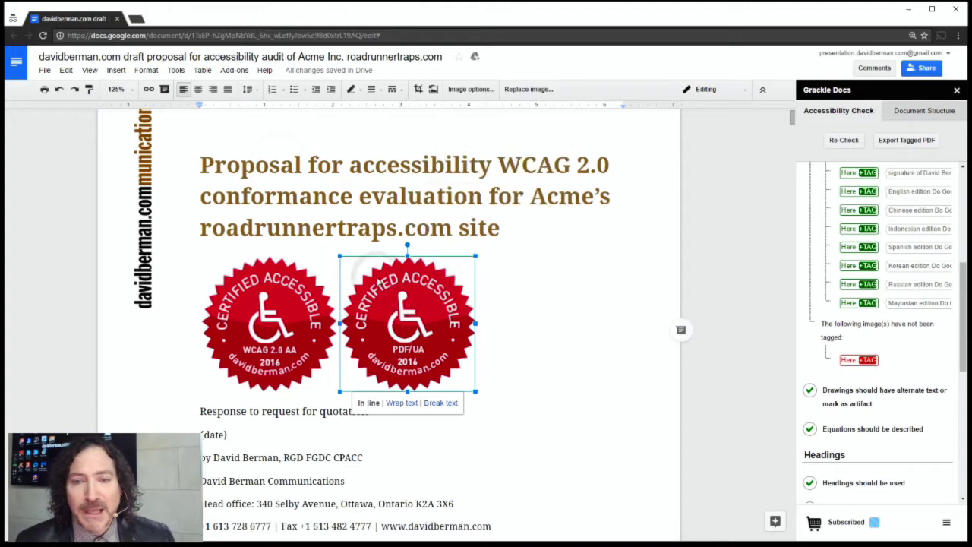
pyautogui.click(146, 70)
pyautogui.click(183, 398)
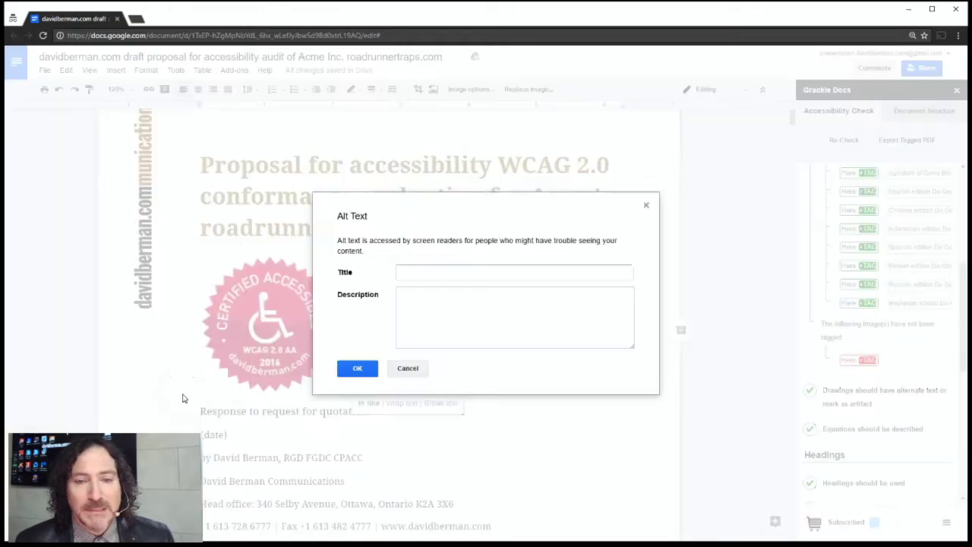
pyautogui.click(415, 296)
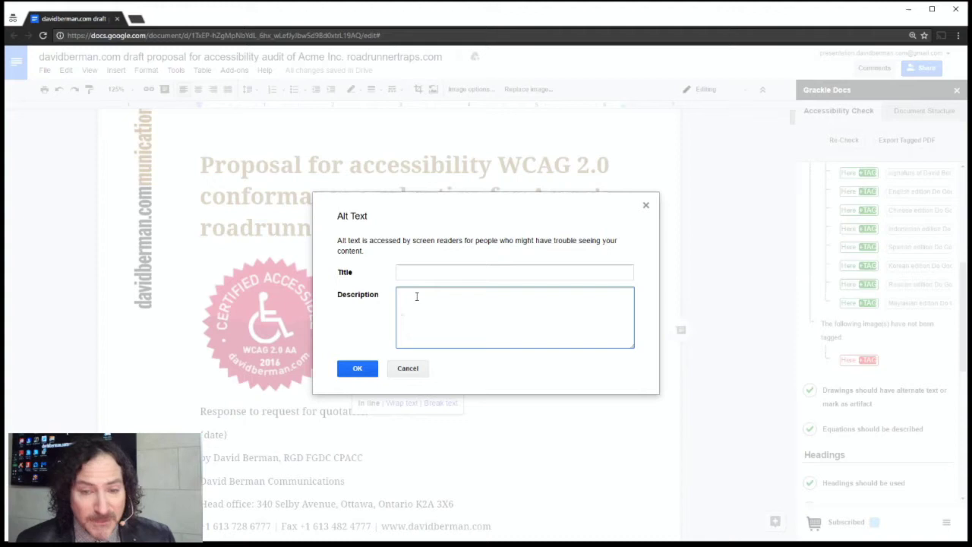
pyautogui.hotkey('ctrl', 'v')
pyautogui.click(562, 297)
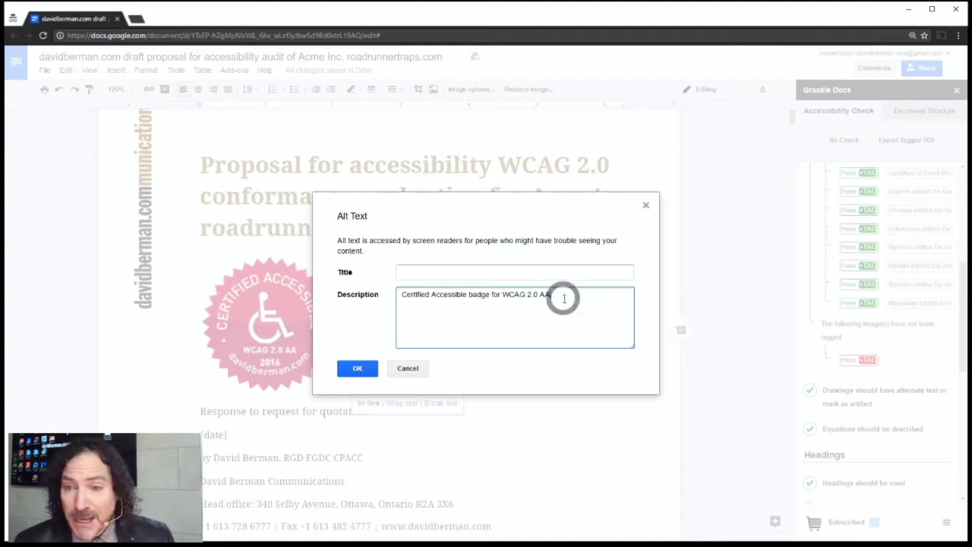
pyautogui.press('BackSpace')
pyautogui.press('BackSpace')
pyautogui.press('BackSpace')
pyautogui.press('BackSpace')
pyautogui.press('BackSpace')
pyautogui.press('BackSpace')
pyautogui.press('BackSpace')
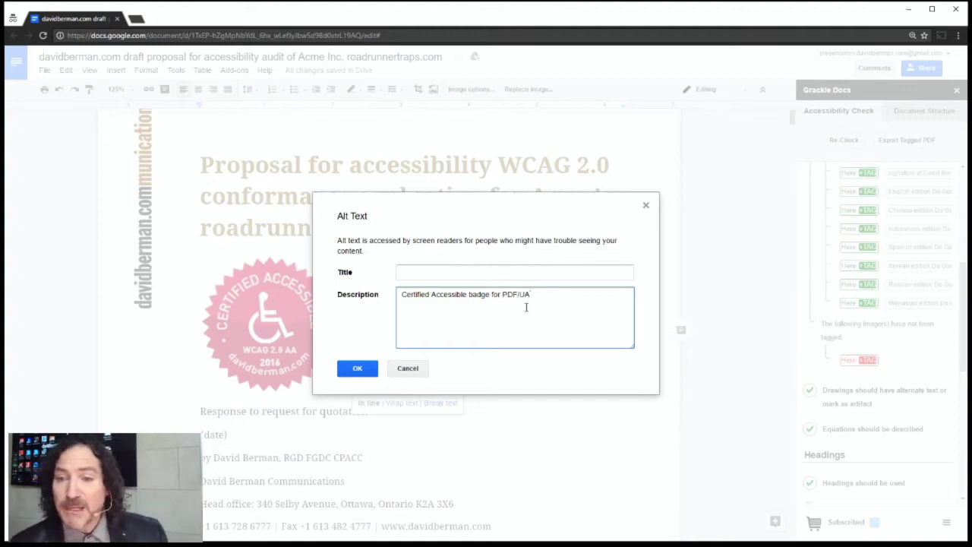
pyautogui.click(349, 368)
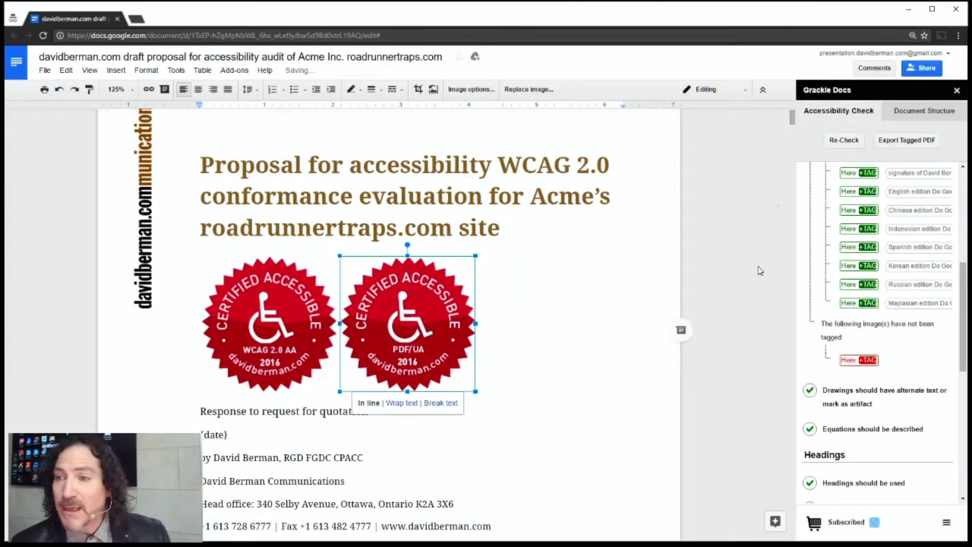
pyautogui.moveTo(961, 274); pyautogui.dragTo(969, 188)
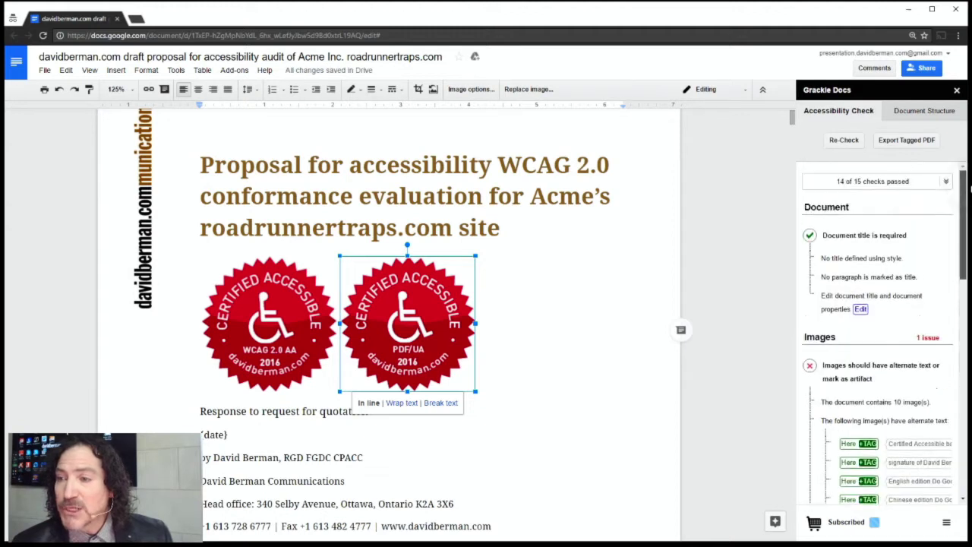
# Step: Re-run the Grackle check and switch to the Document Structure view
pyautogui.click(839, 142)
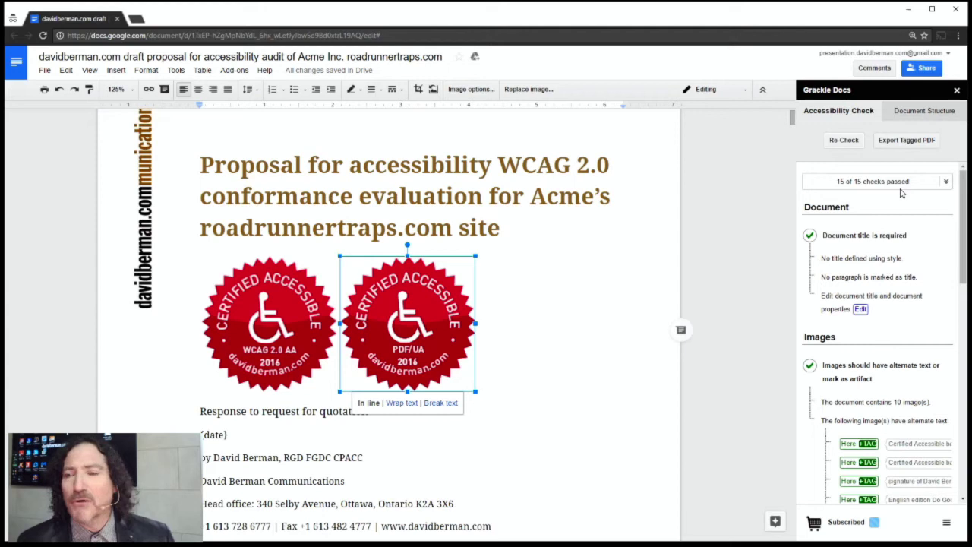
pyautogui.click(921, 114)
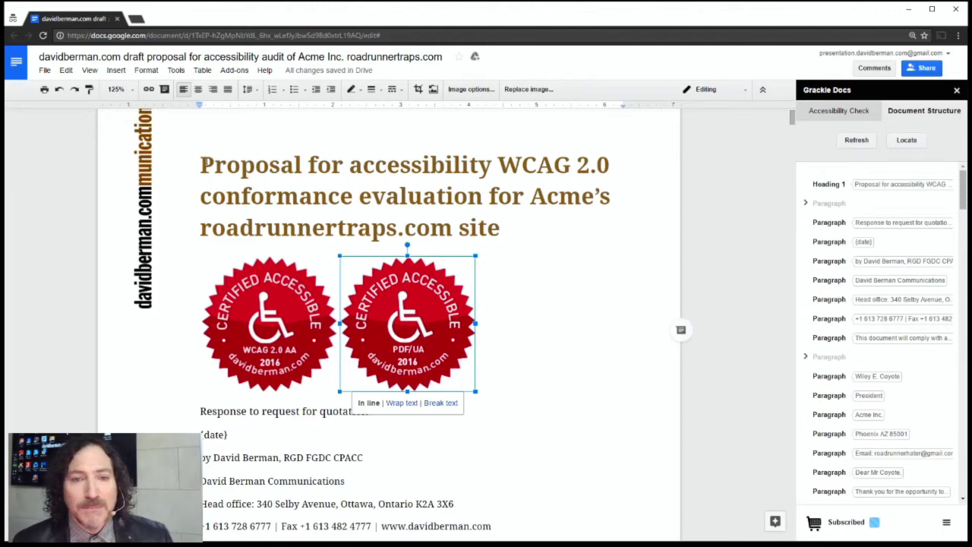
pyautogui.click(201, 163)
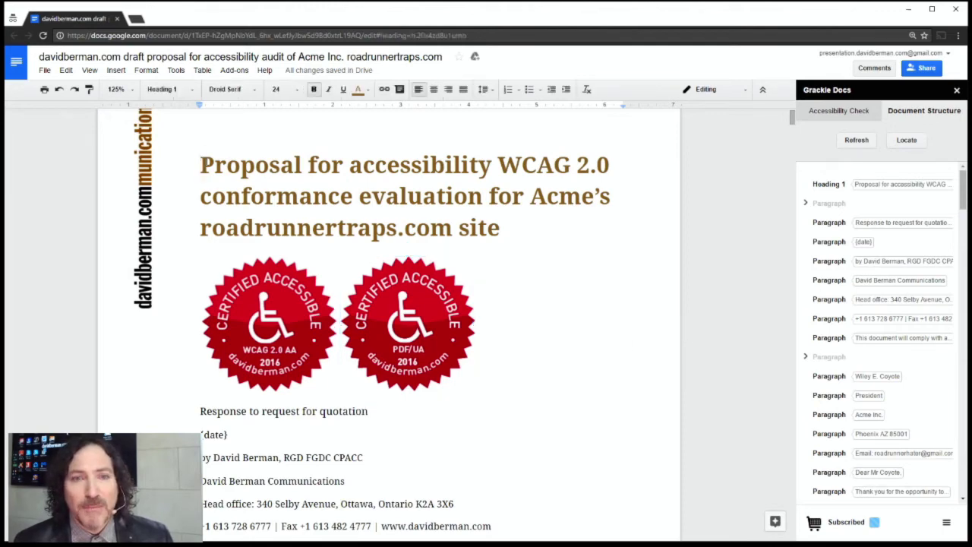
pyautogui.scroll(-3, 205, 162)
pyautogui.scroll(3, 205, 161)
pyautogui.scroll(-4, 206, 175)
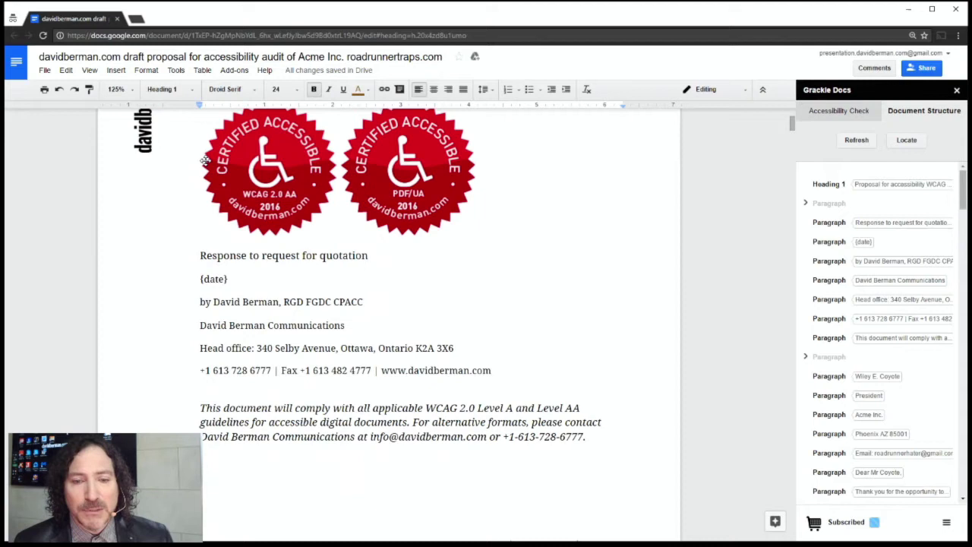
pyautogui.moveTo(198, 414); pyautogui.dragTo(598, 447)
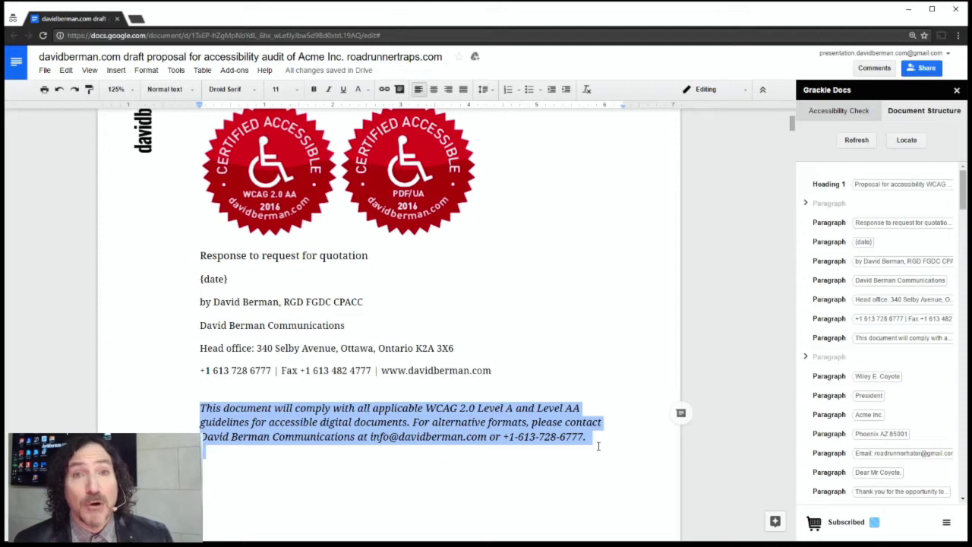
pyautogui.click(201, 409)
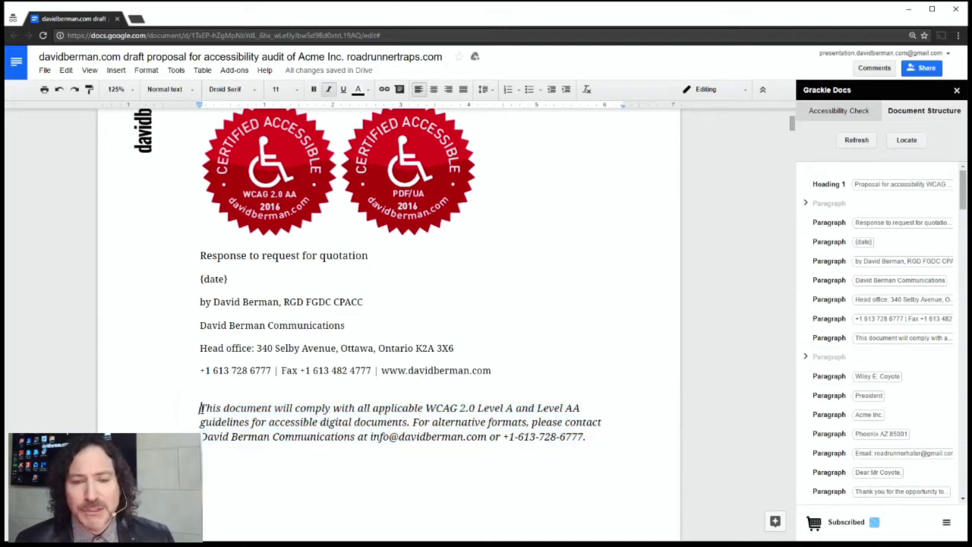
pyautogui.click(201, 409)
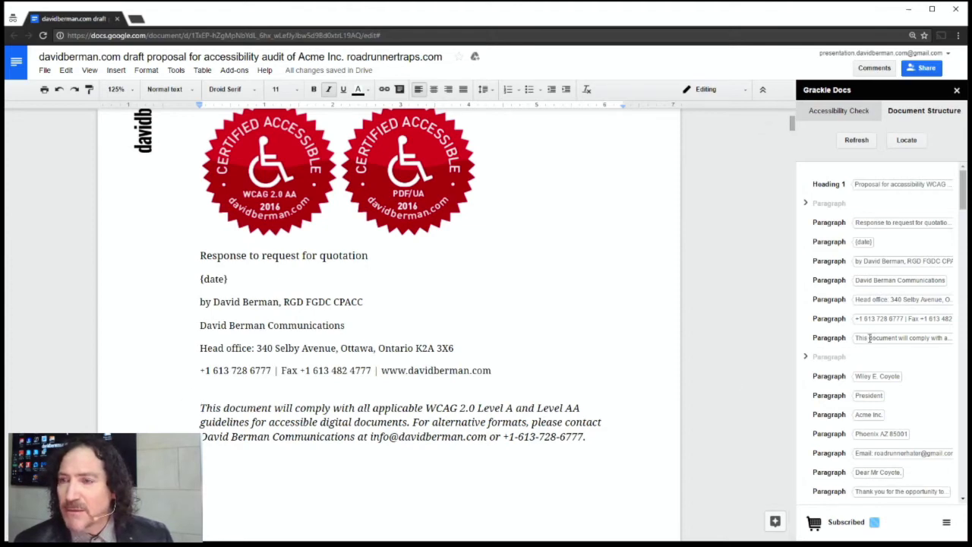
# Step: Drag the 'This document…' compliance paragraph up to directly below the Heading 1 title
pyautogui.click(833, 338)
pyautogui.moveTo(833, 341); pyautogui.dragTo(822, 203)
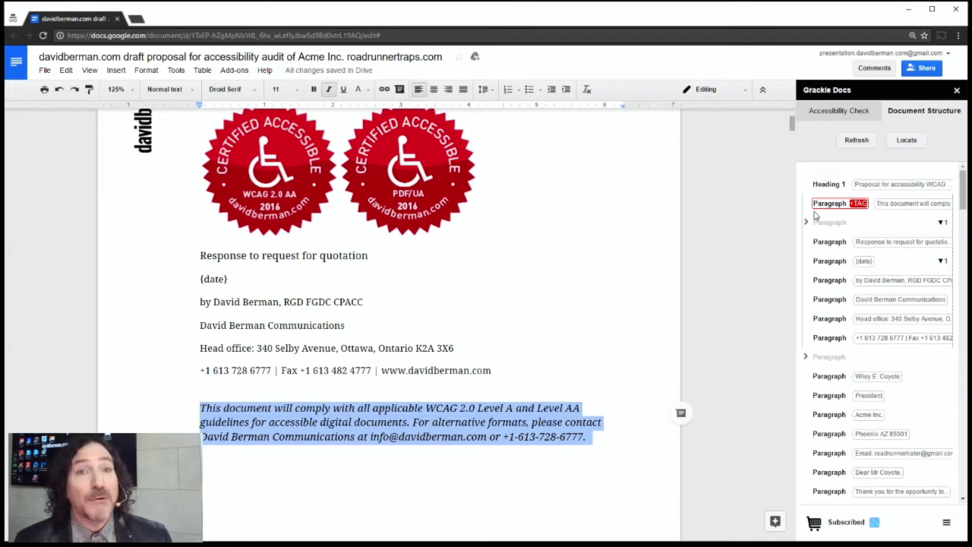
pyautogui.scroll(3, 317, 306)
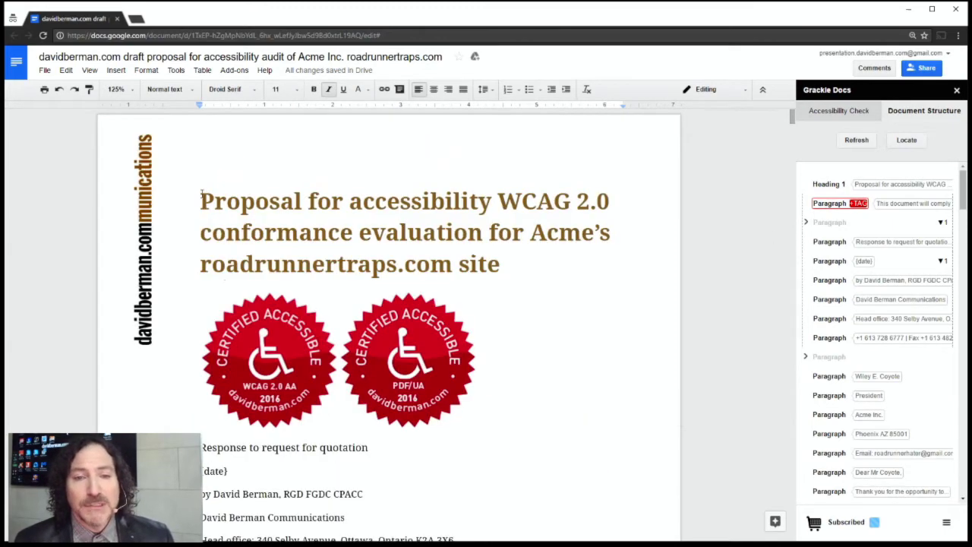
pyautogui.moveTo(200, 196); pyautogui.dragTo(509, 265)
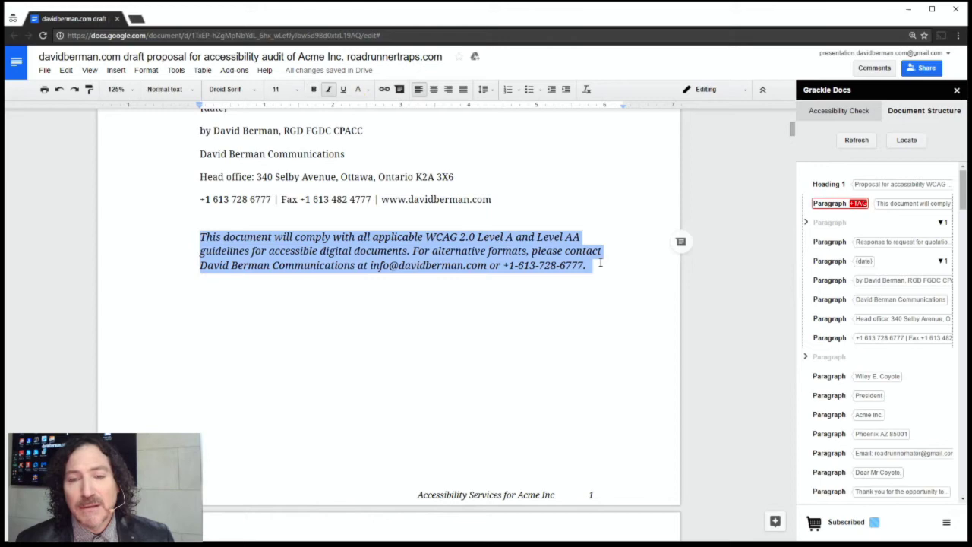
pyautogui.scroll(5, 327, 190)
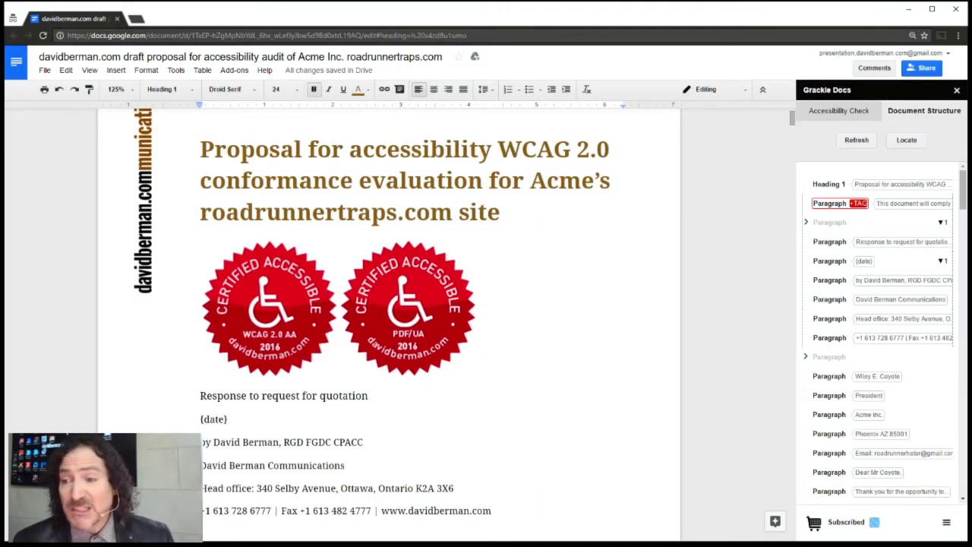
# Step: Look at File > Download as without downloading, then return to the Accessibility Check results
pyautogui.click(948, 525)
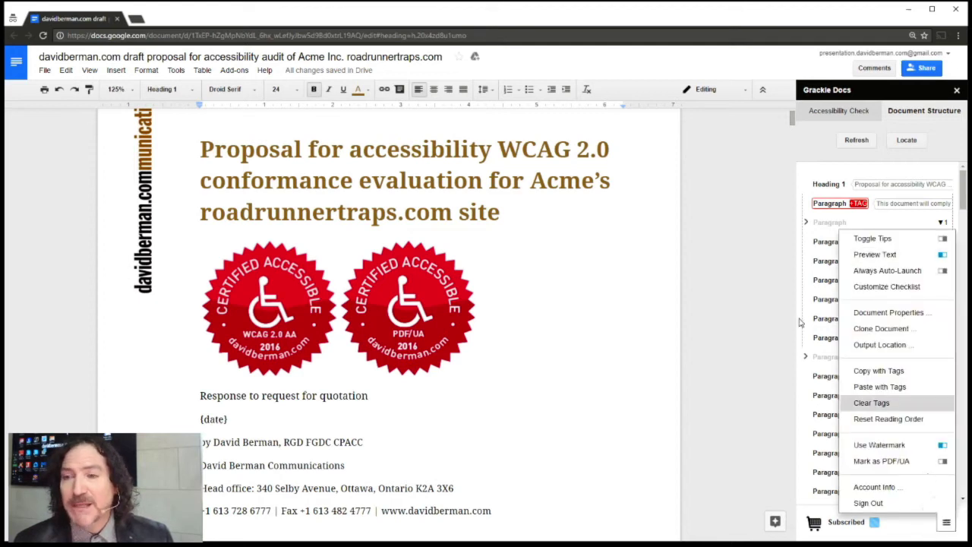
pyautogui.click(749, 271)
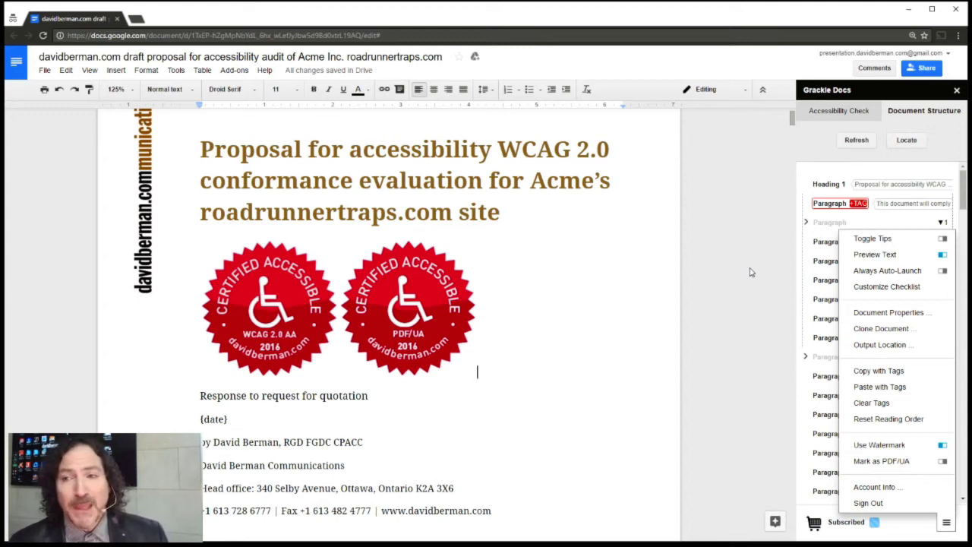
pyautogui.click(44, 70)
pyautogui.moveTo(82, 252)
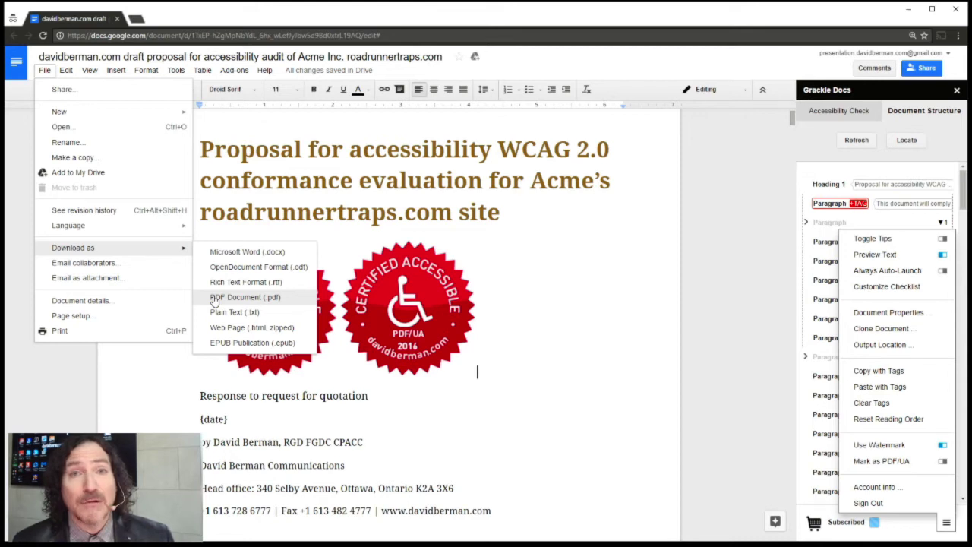
pyautogui.click(719, 211)
pyautogui.click(845, 111)
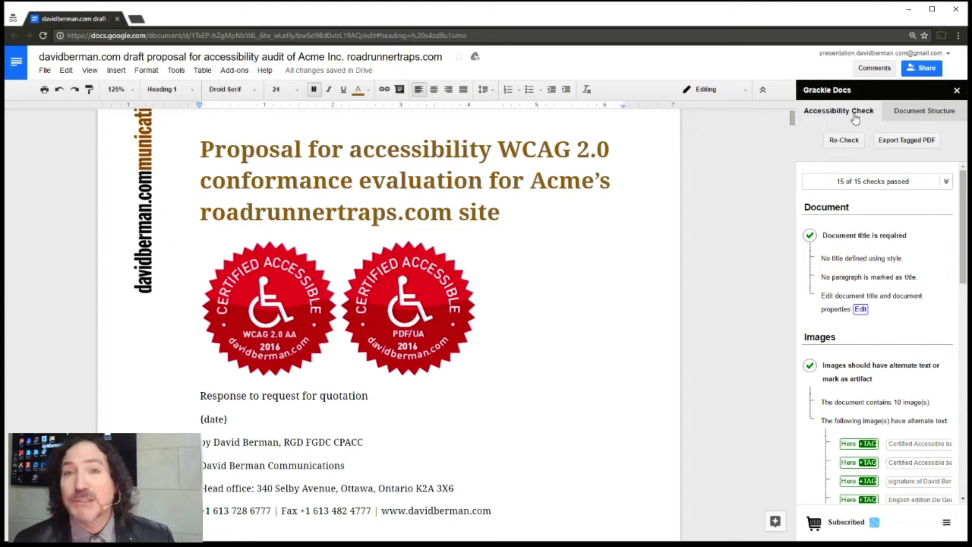
# Step: Export the proposal as a tagged PDF from the Grackle sidebar
pyautogui.click(915, 145)
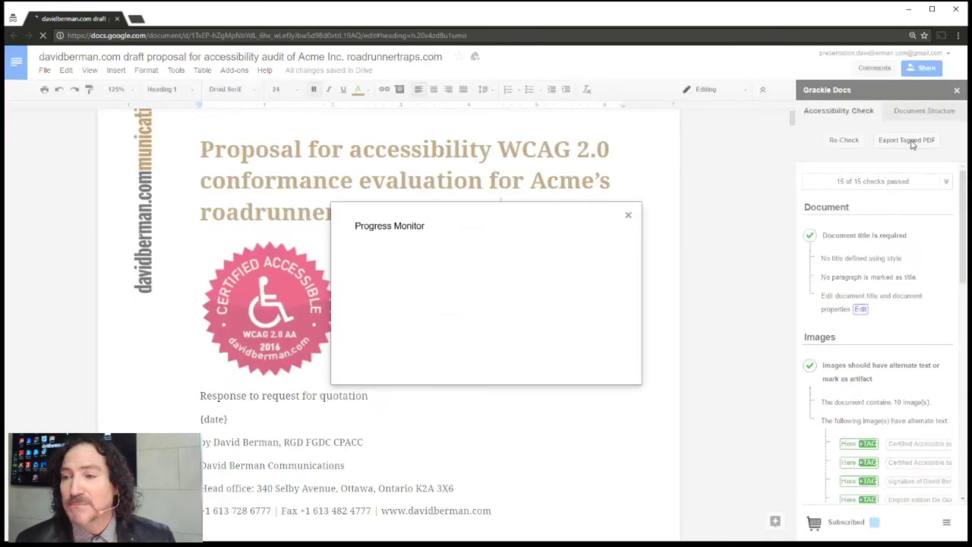
pyautogui.click(590, 349)
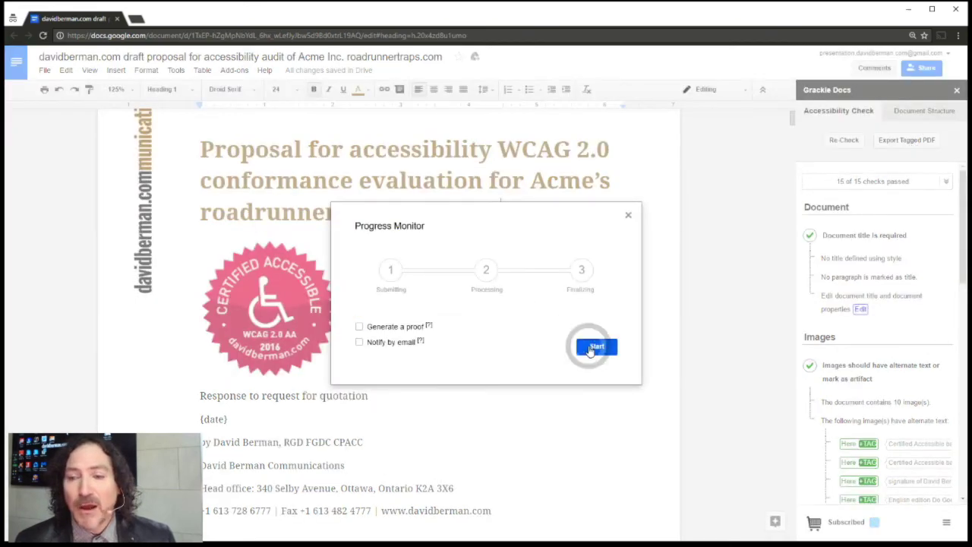